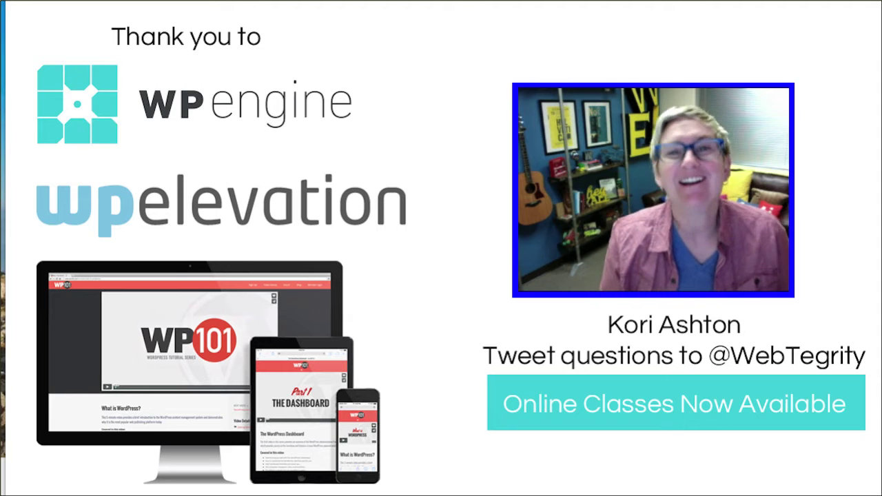
- Close the sponsor slide to reveal the Needle & Hook Coffeehouse homepage
key("super+w")
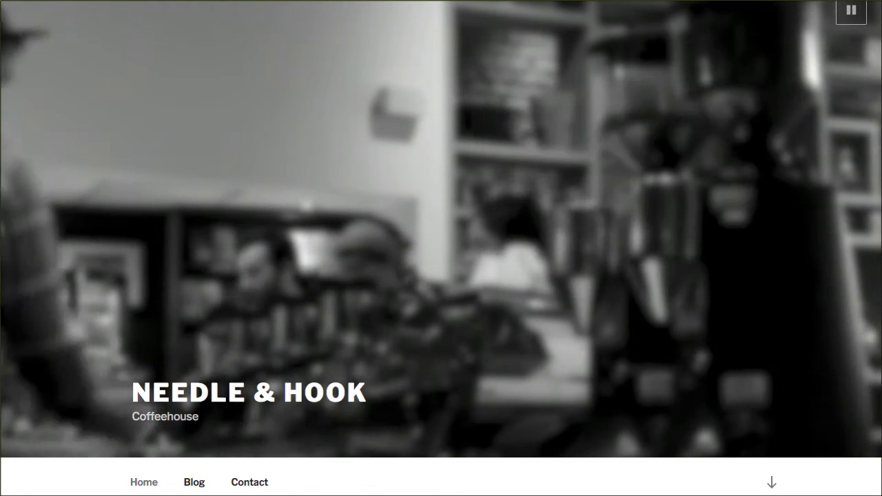
- Scroll down the Needle & Hook homepage to the footer with Hours and Location
scroll(628, 131, "down", 5)
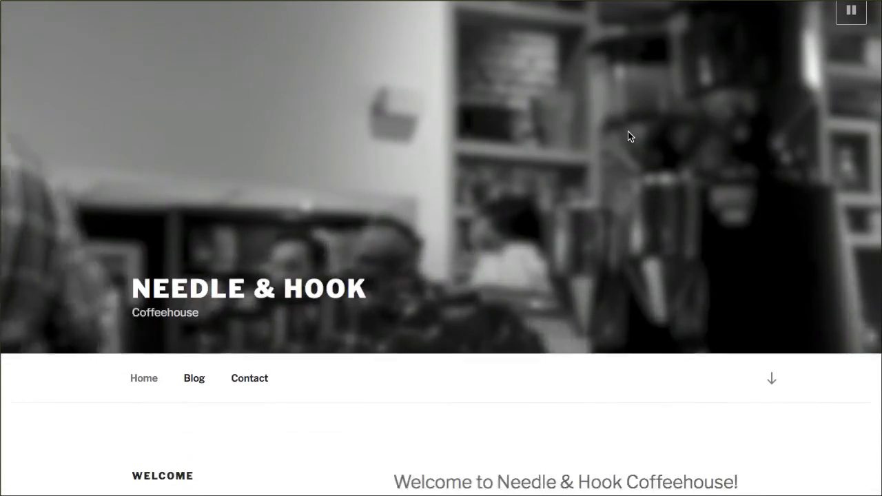
scroll(628, 133, "down", 15)
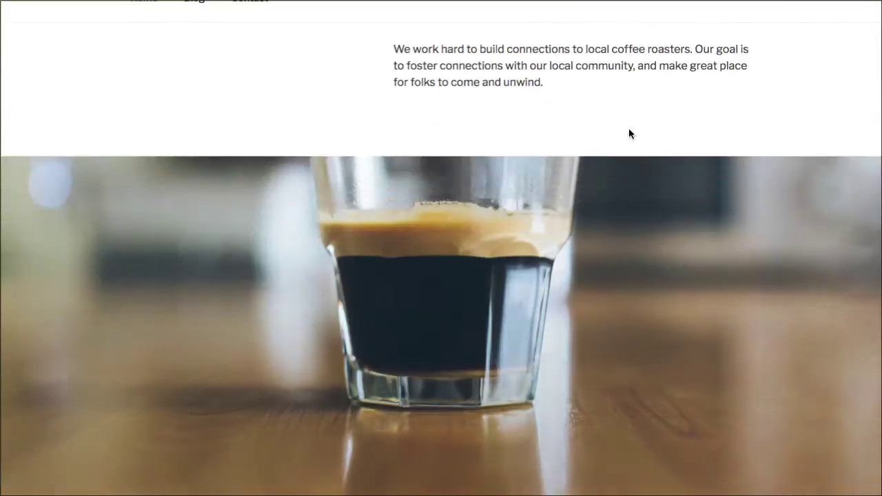
scroll(632, 133, "down", 15)
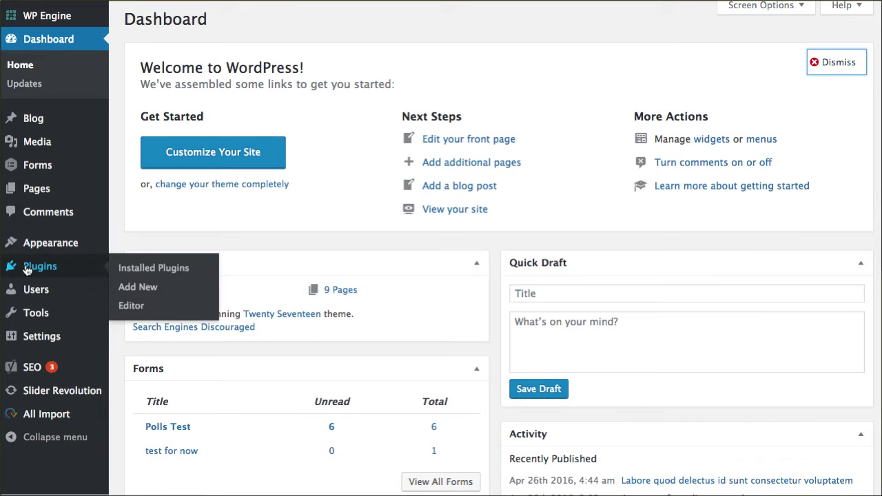
mouse_move(38, 251)
left_click(173, 282)
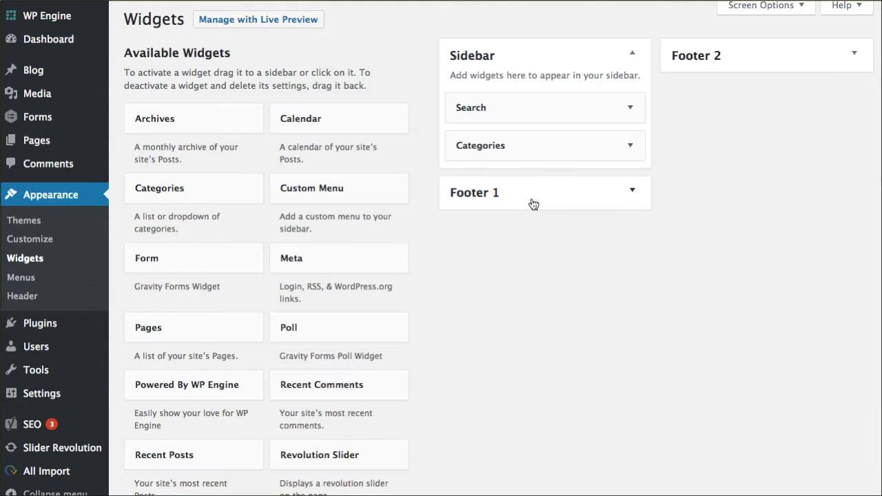
left_click(530, 201)
left_click(728, 63)
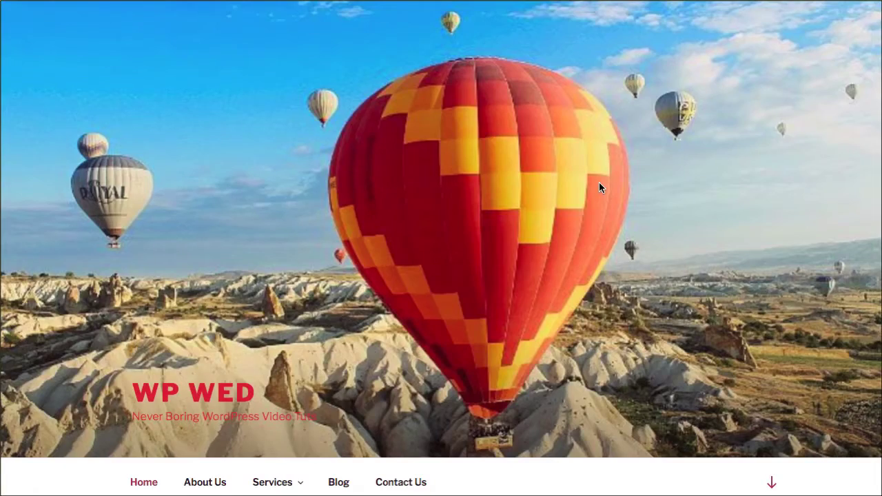
scroll(599, 183, "down", 10)
scroll(599, 186, "down", 10)
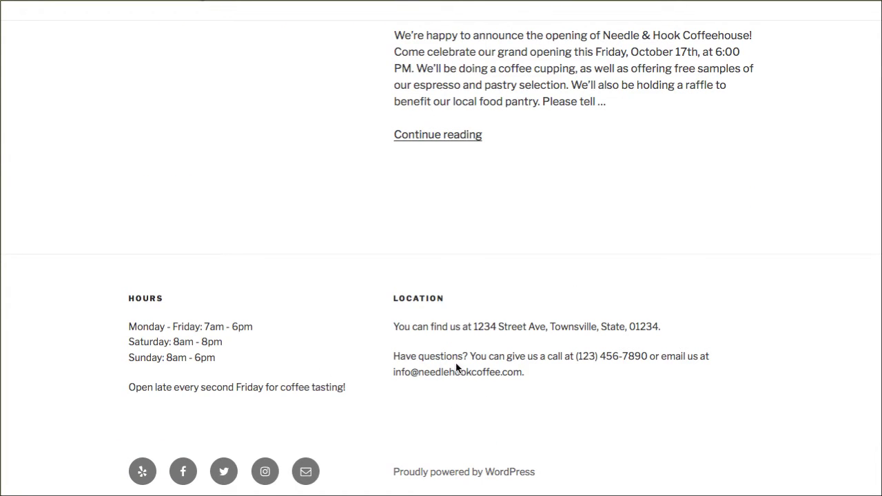
- Inspect the footer text in Developer Tools and reposition the window to show the Rules panel
right_click(400, 412)
key("q")
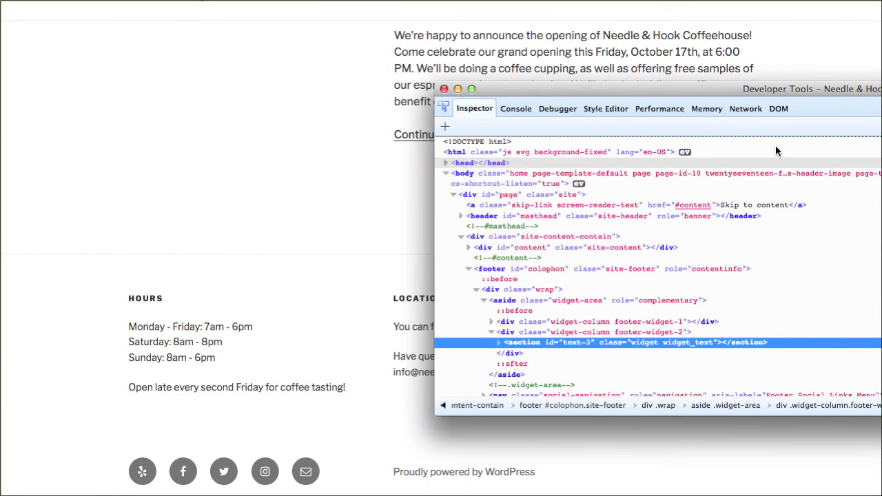
left_click(785, 88)
left_click_drag(784, 88, 353, 72)
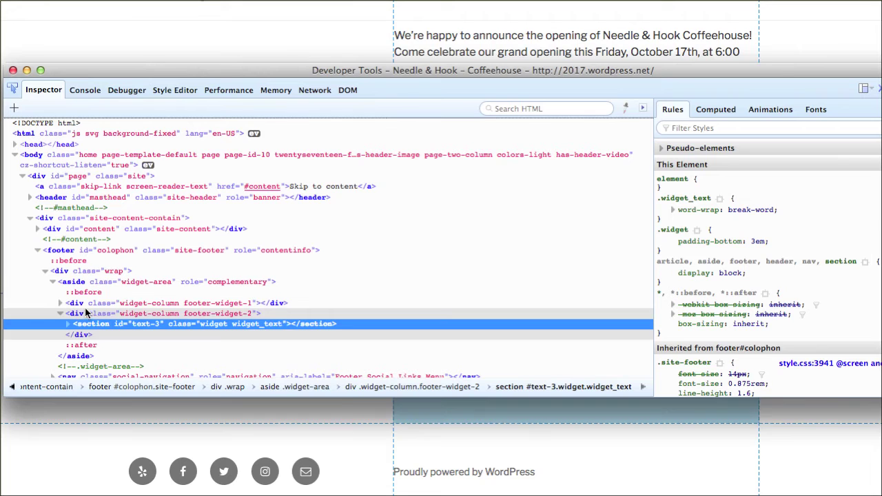
- Select the footer#colophon node to list its .site-footer rules, uncovering the footer text
left_click(69, 251)
left_click_drag(123, 70, 145, 0)
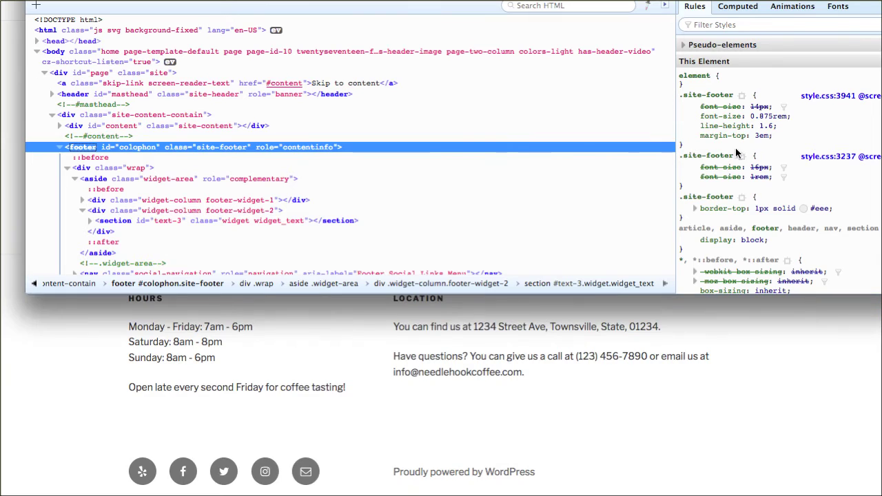
- Add display: none to the first .site-footer rule, then select the declaration and selector for copying
left_click(706, 96)
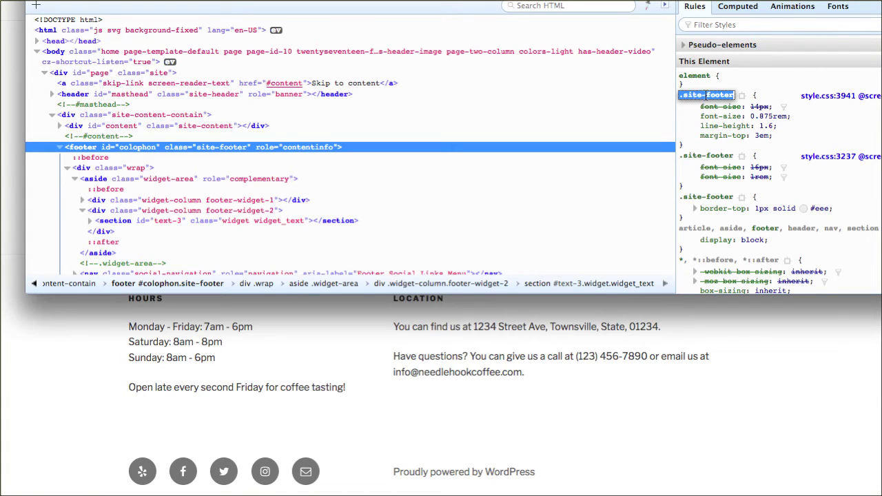
left_click(709, 144)
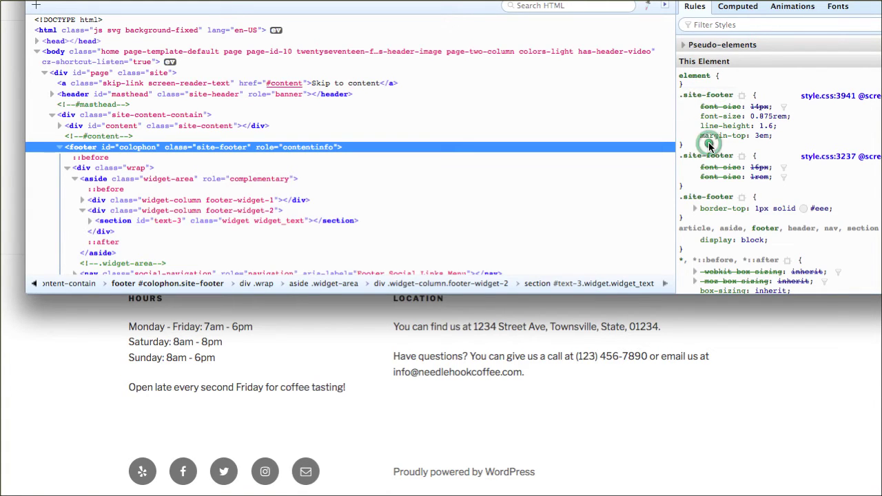
left_click(709, 144)
type("displ")
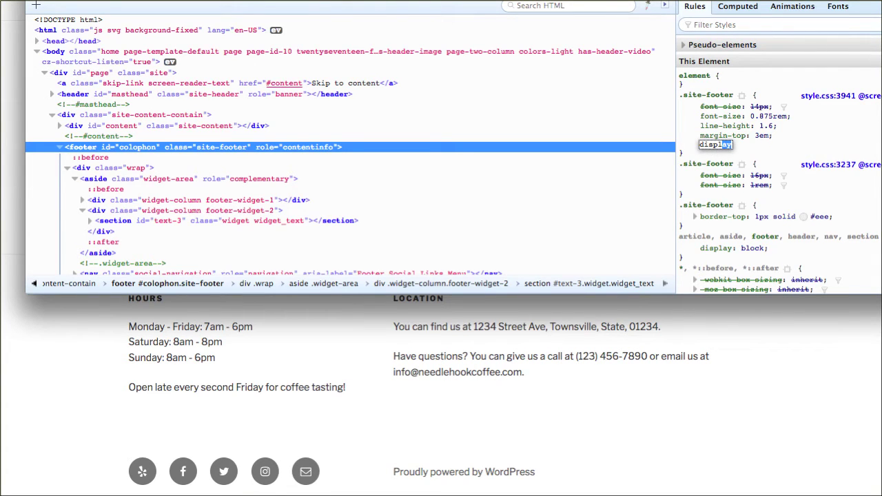
key("Tab")
type("none")
key("Return")
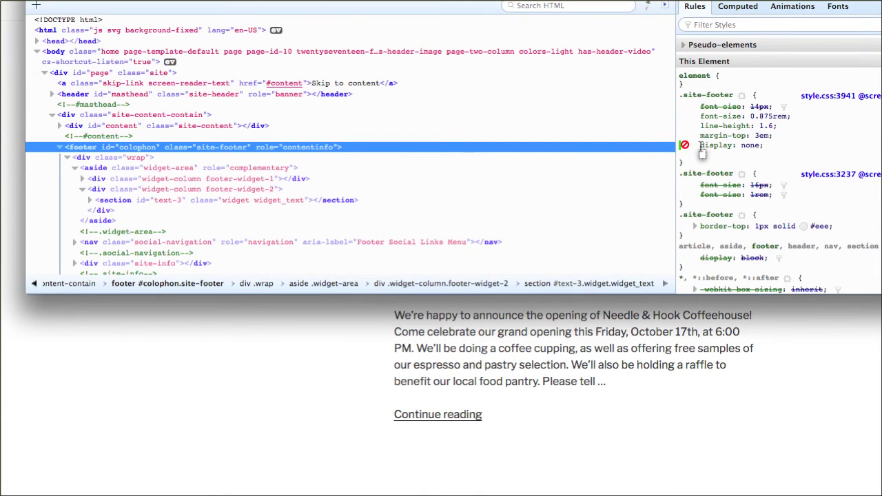
left_click_drag(699, 146, 766, 146)
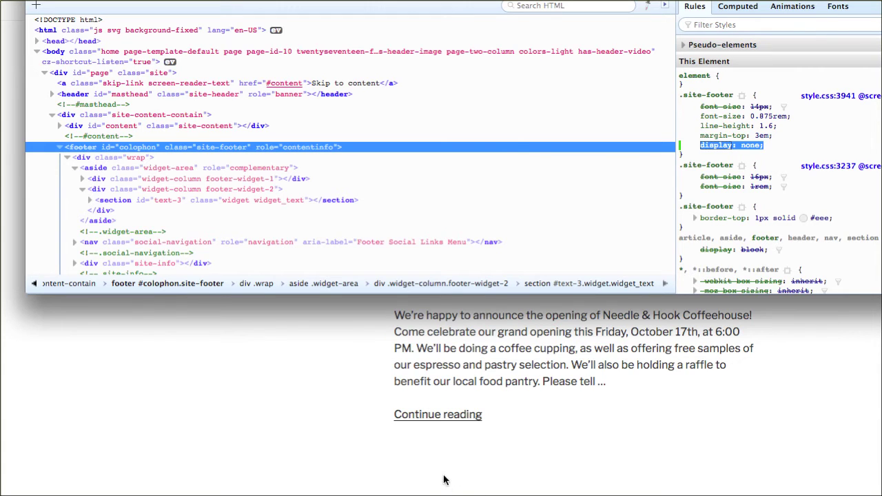
left_click(703, 94)
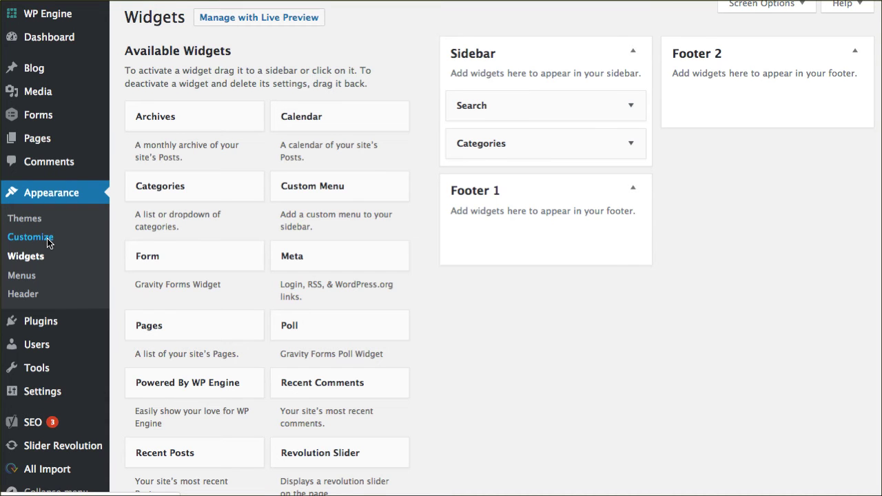
- Open Appearance > Customize for the WP Wed site
left_click(48, 241)
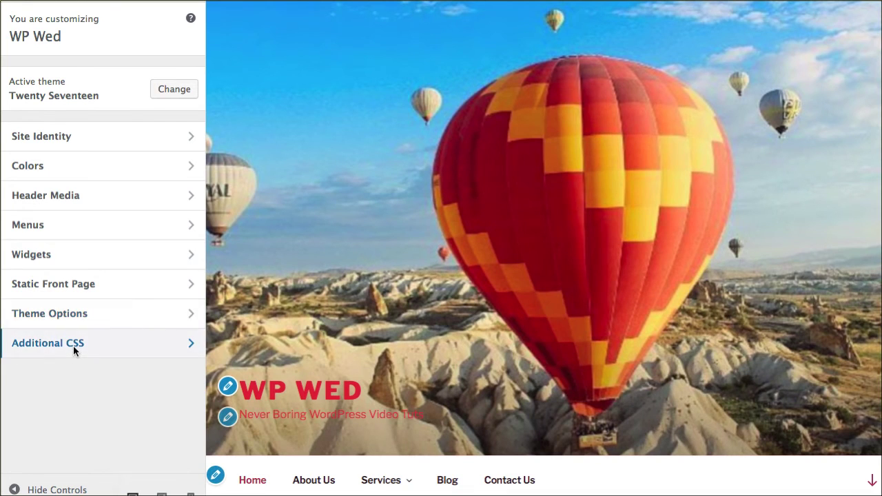
- In Additional CSS, add a rule .site-footer { display: none; } below the default comment
left_click(73, 345)
left_click(75, 233)
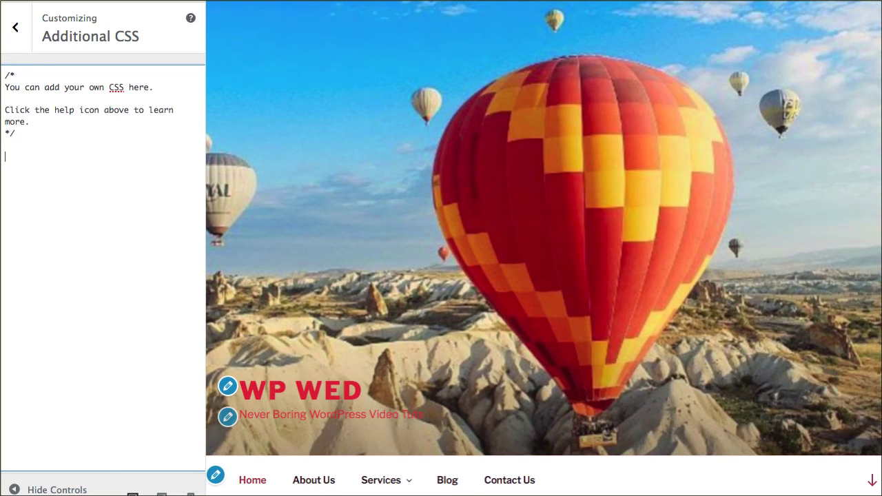
key("Return")
key("Return")
type(".site-footer")
type("sp")
type("lay: none;")
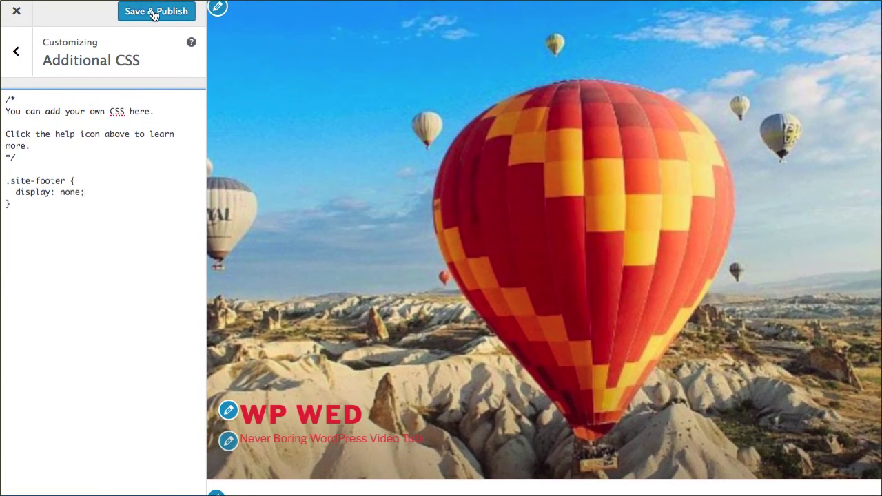
- Save & Publish the Customizer's footer-hiding CSS
left_click(154, 15)
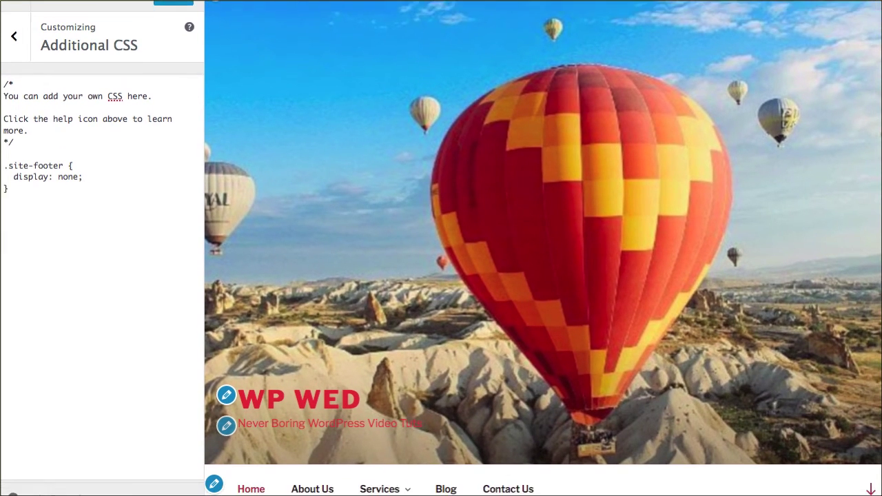